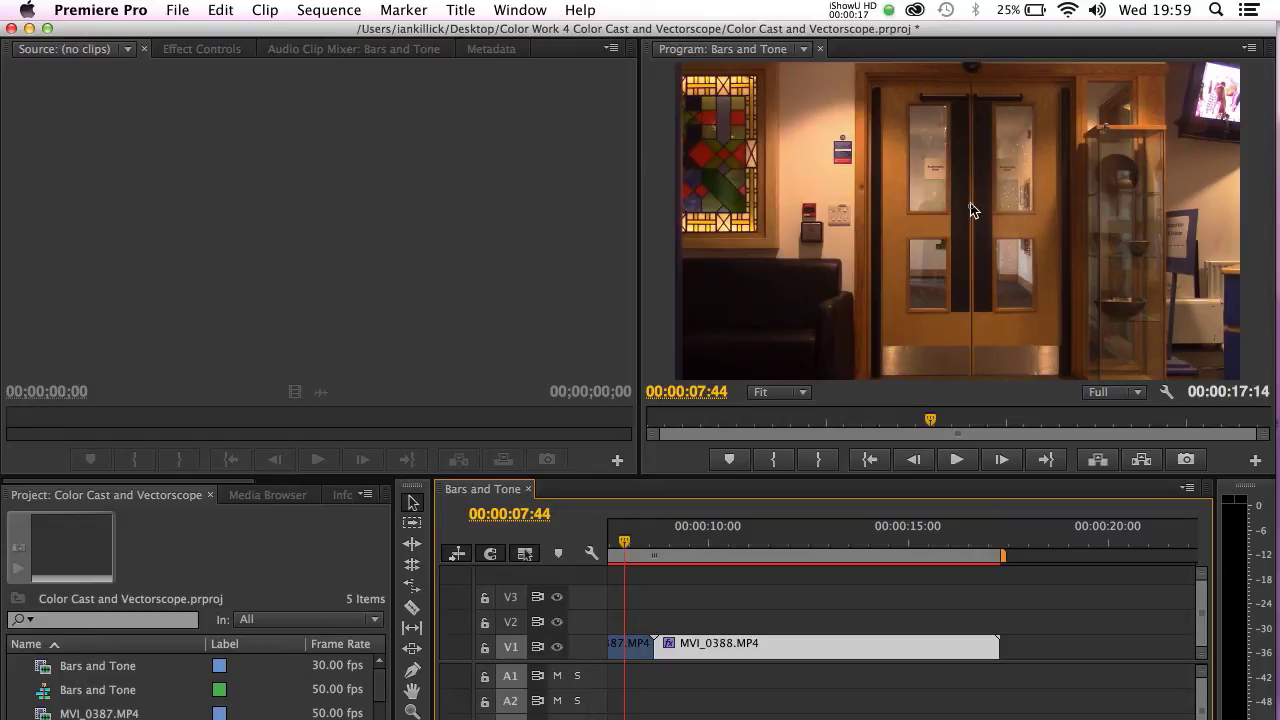
Make the Program monitor, showing the warm MVI_0388.MP4 interior shot, the active panel.
left_click(970, 205)
left_click(970, 203)
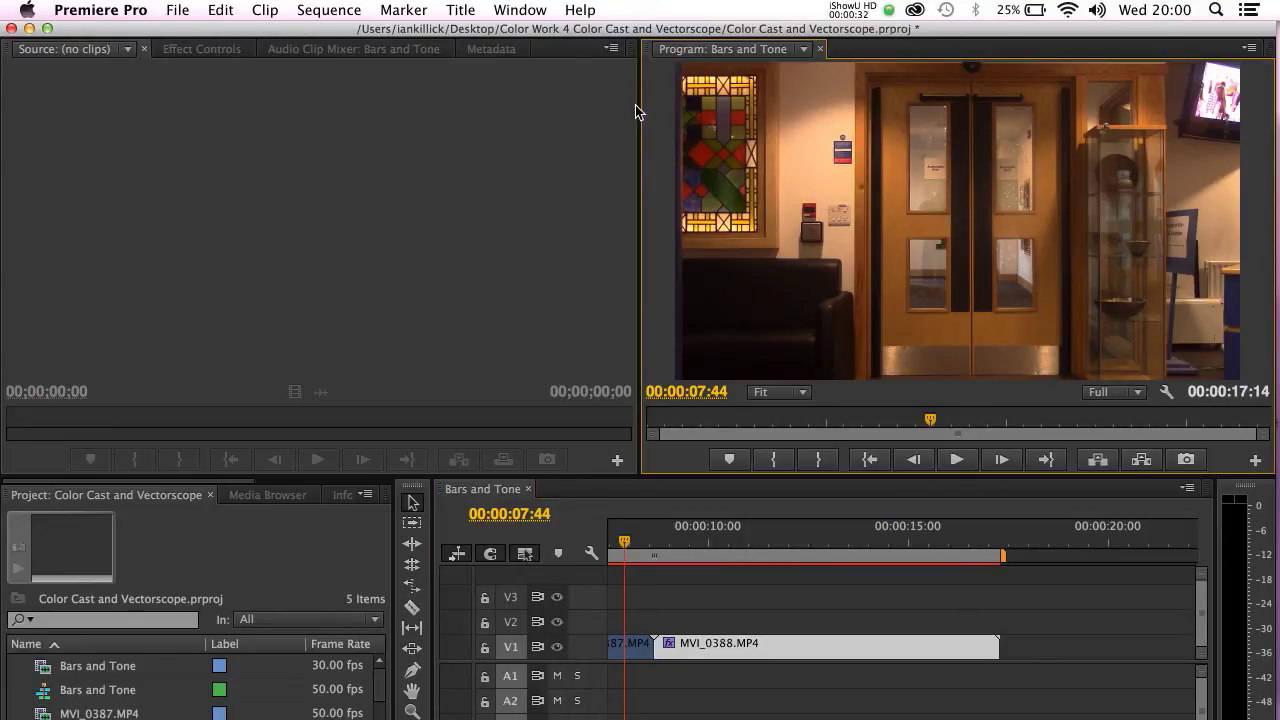
Switch to the Color Correction workspace and set the Reference monitor to display only the Vectorscope.
left_click(522, 11)
mouse_move(560, 34)
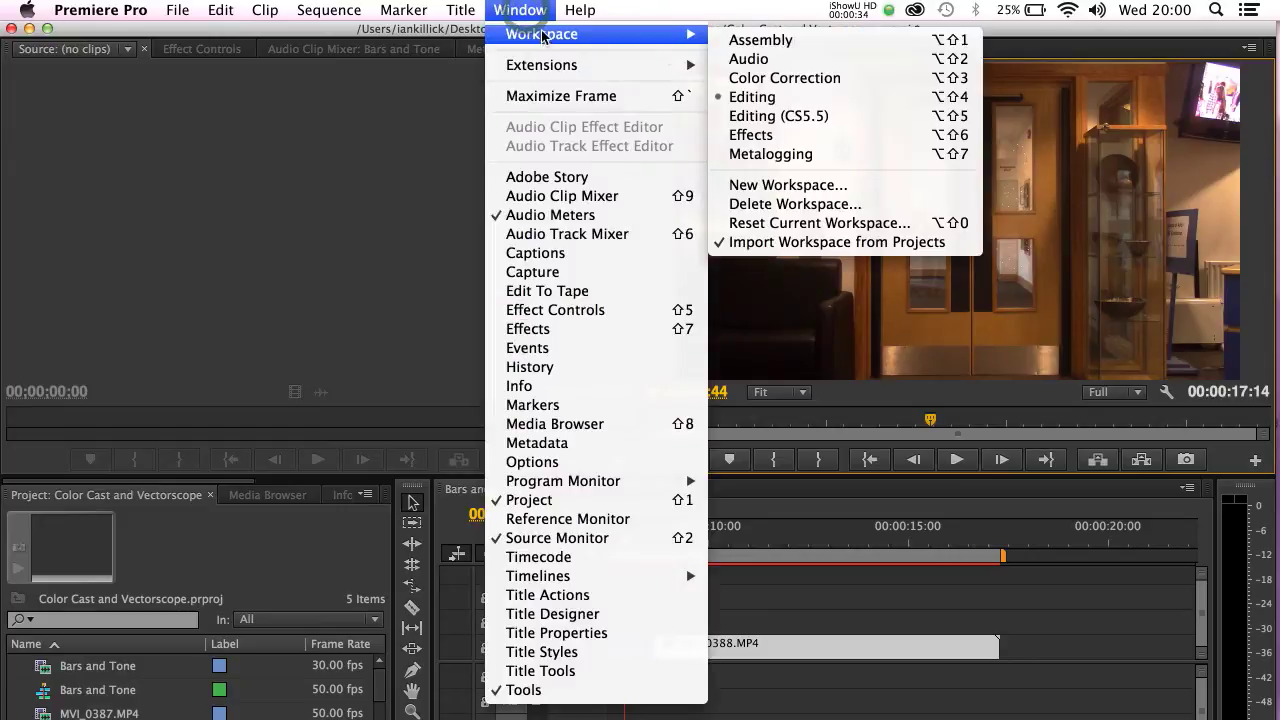
left_click(770, 80)
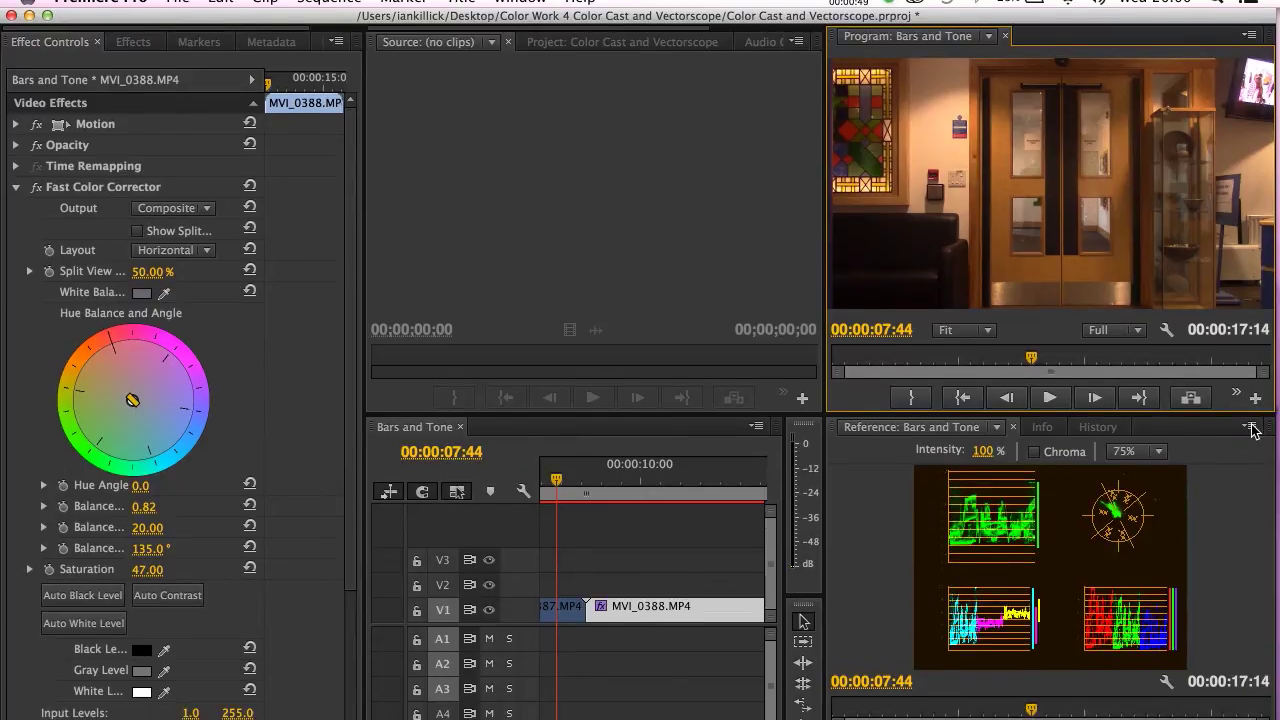
left_click(1249, 439)
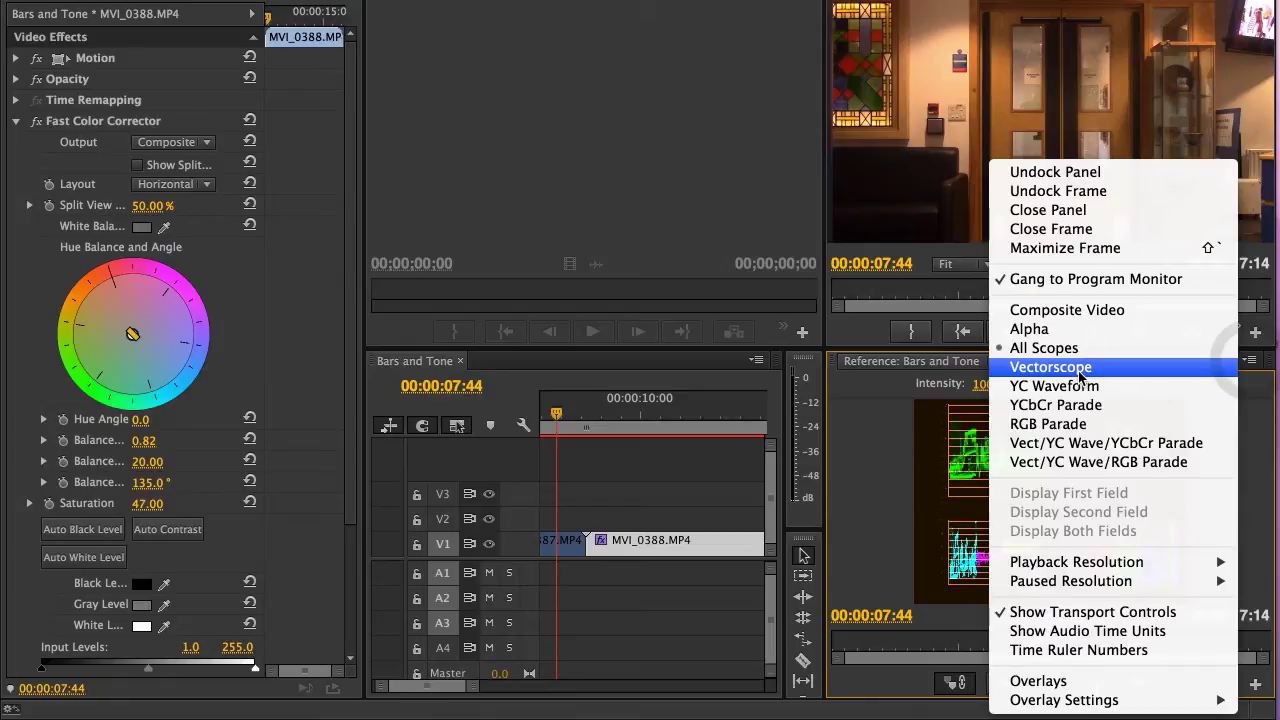
left_click(1079, 375)
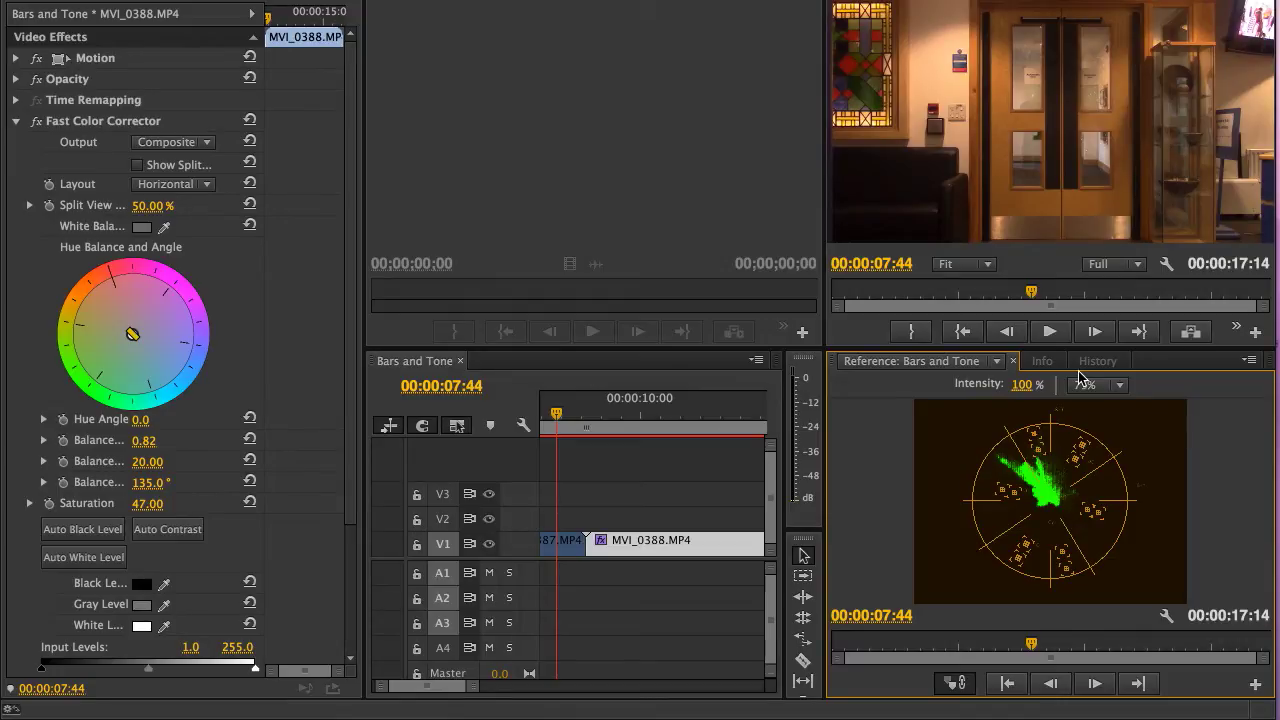
Undock the vectorscope into an enlarged floating window at upper left, with the playhead at 00:00:09:09.
left_click(1250, 360)
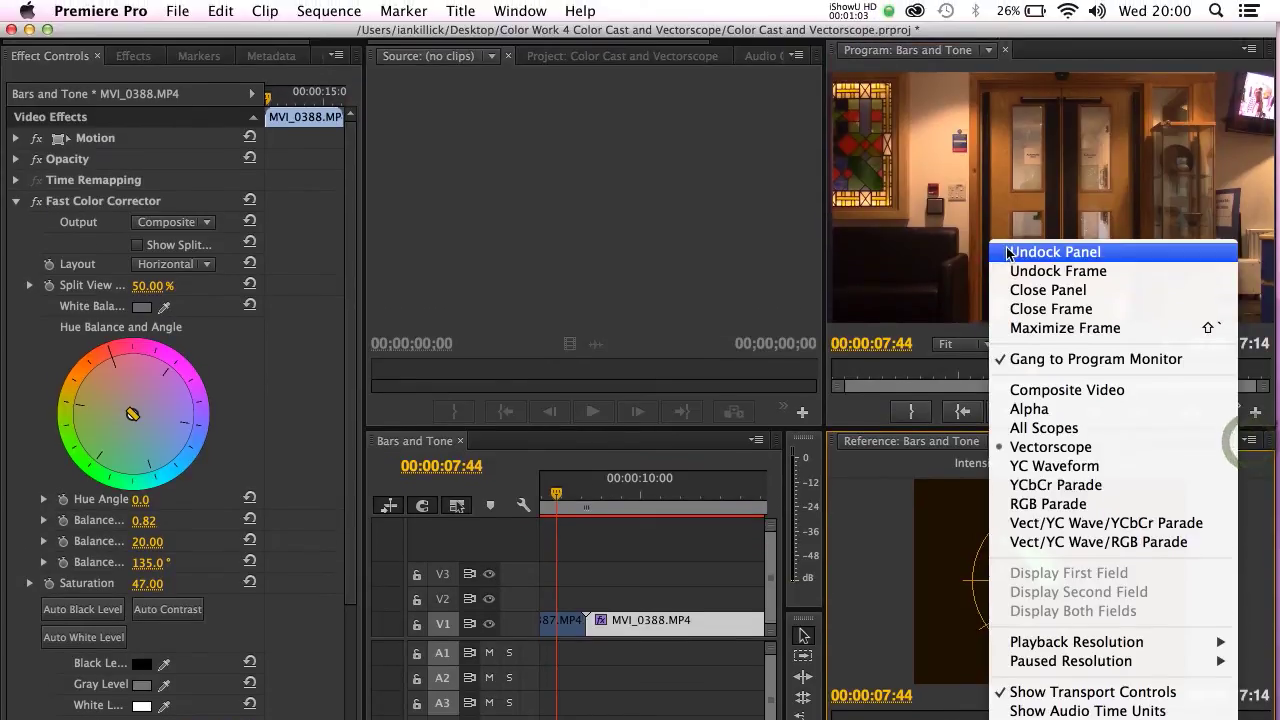
left_click(1040, 209)
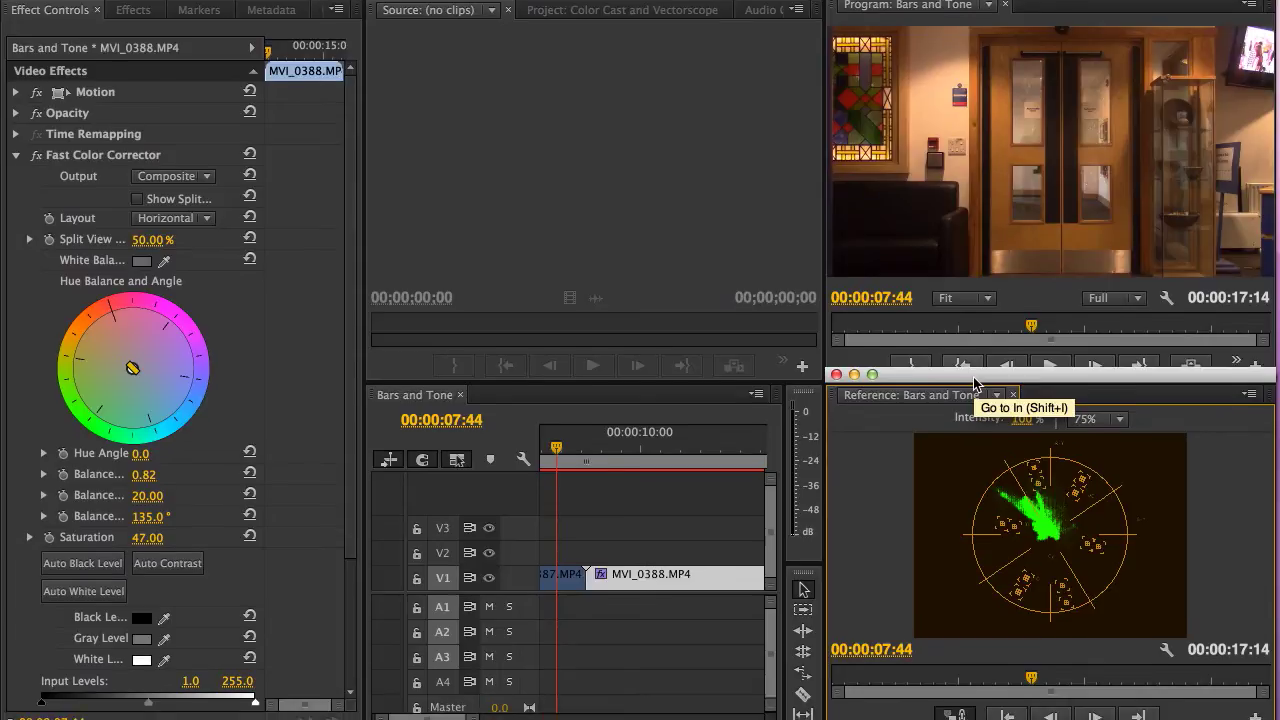
left_click_drag(975, 405, 493, 27)
left_click(608, 500)
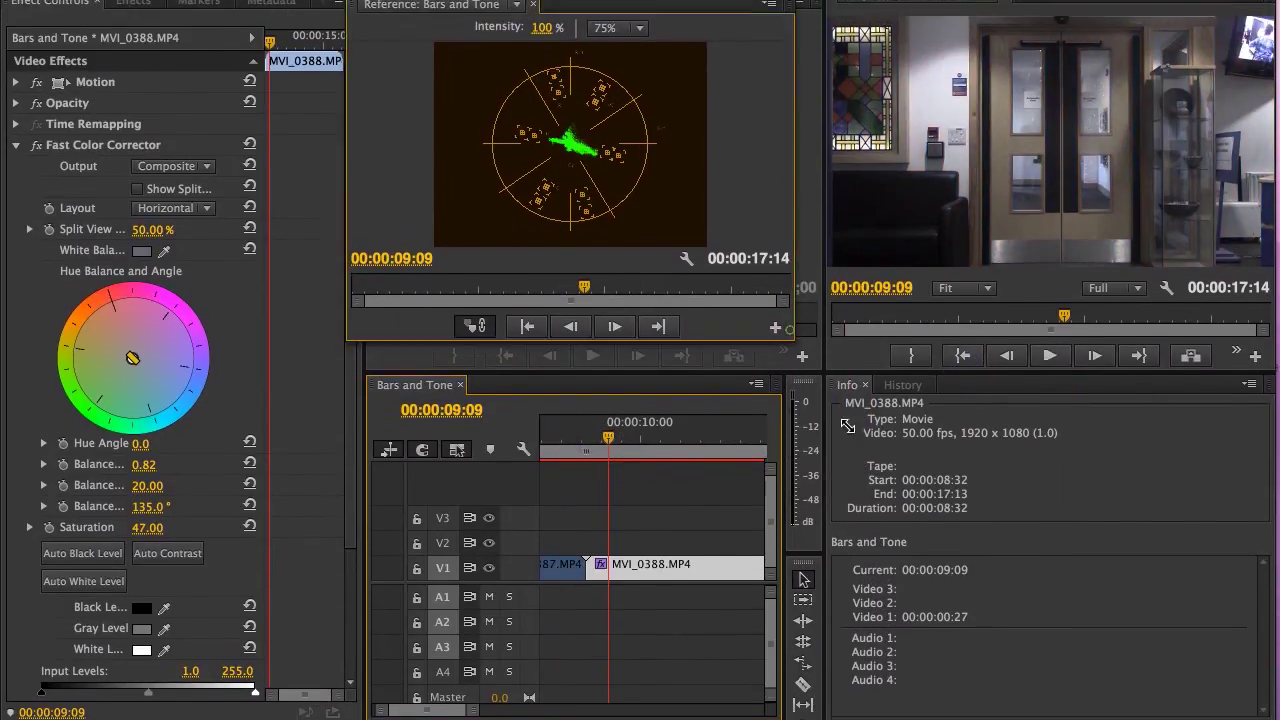
left_click_drag(794, 318, 1026, 571)
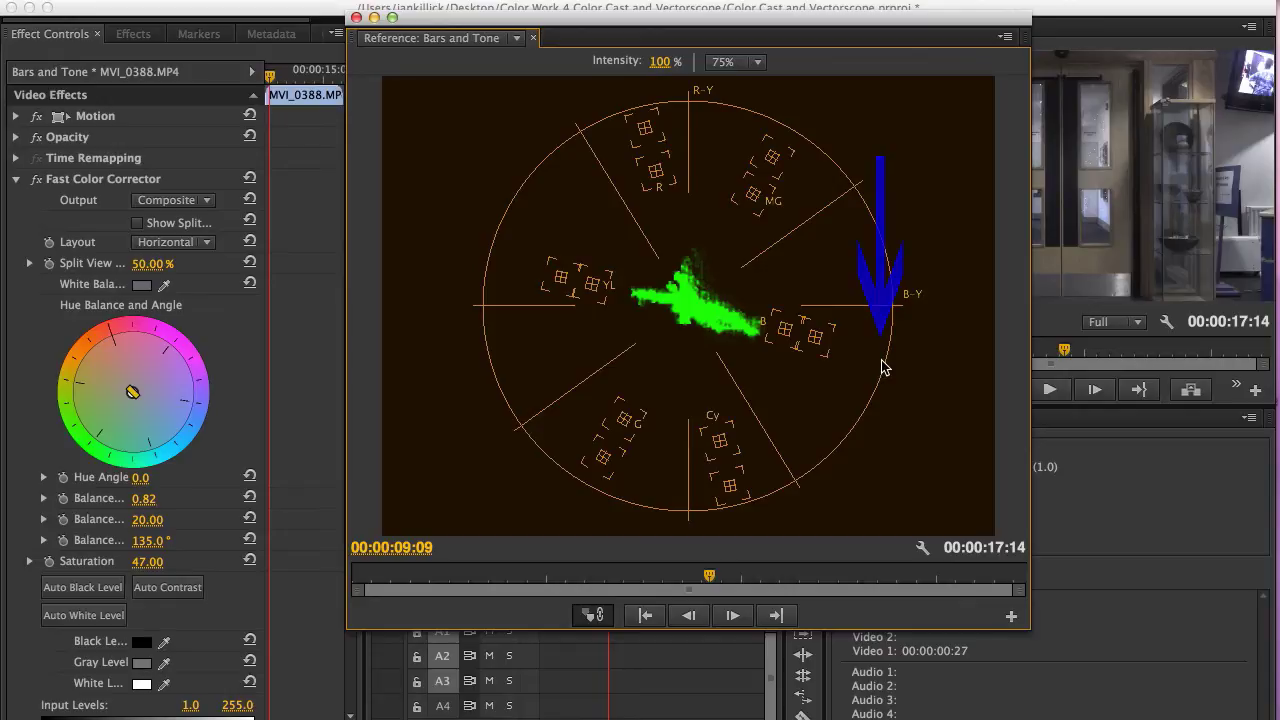
left_click(753, 329)
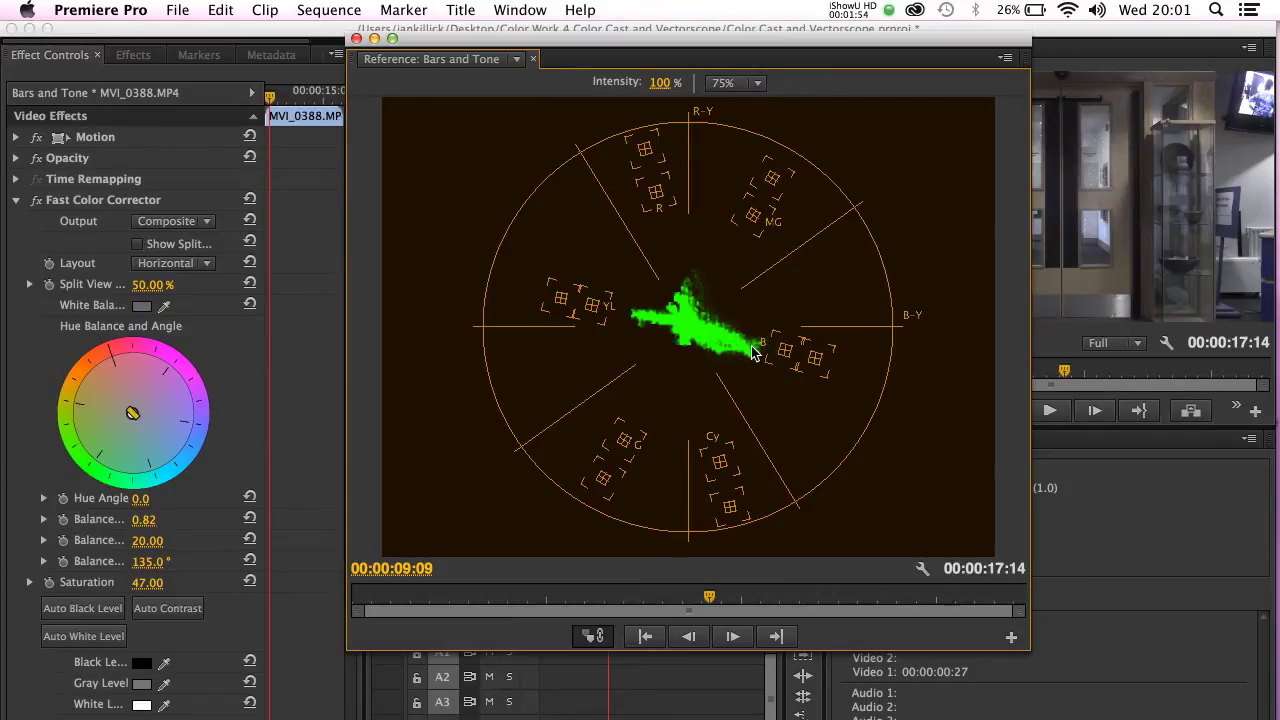
left_click(199, 354)
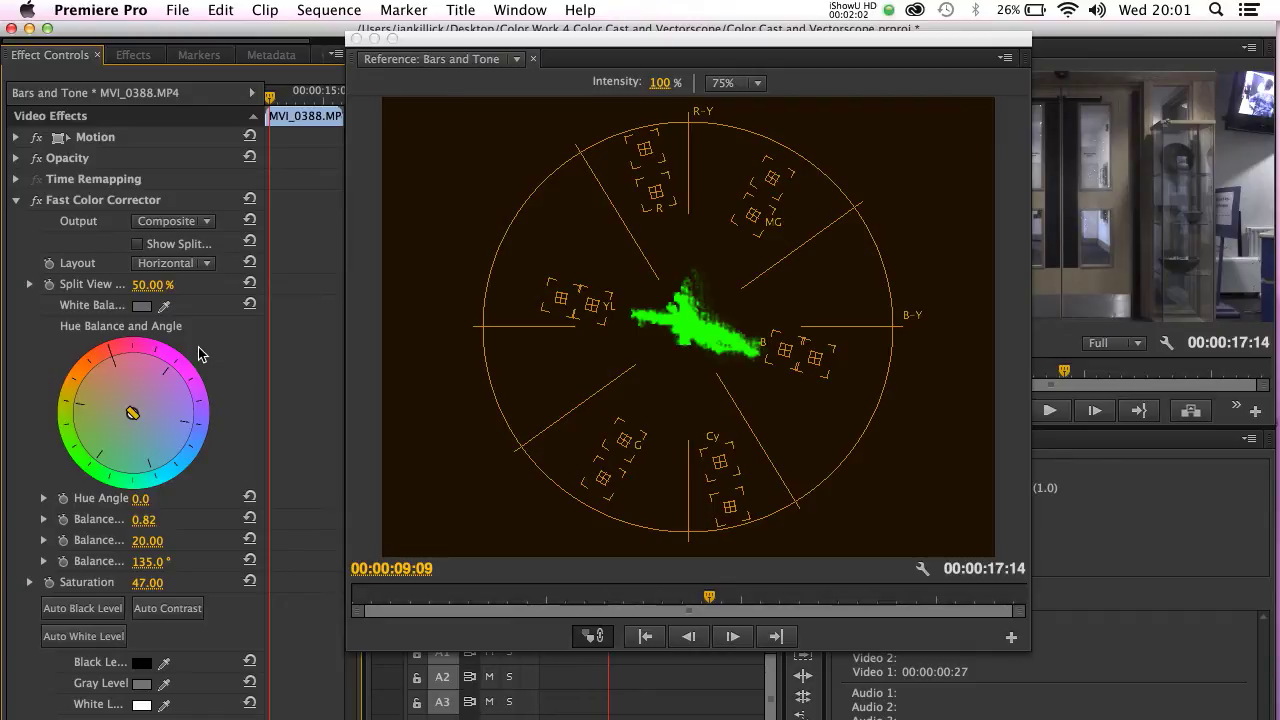
left_click(658, 209)
left_click(632, 441)
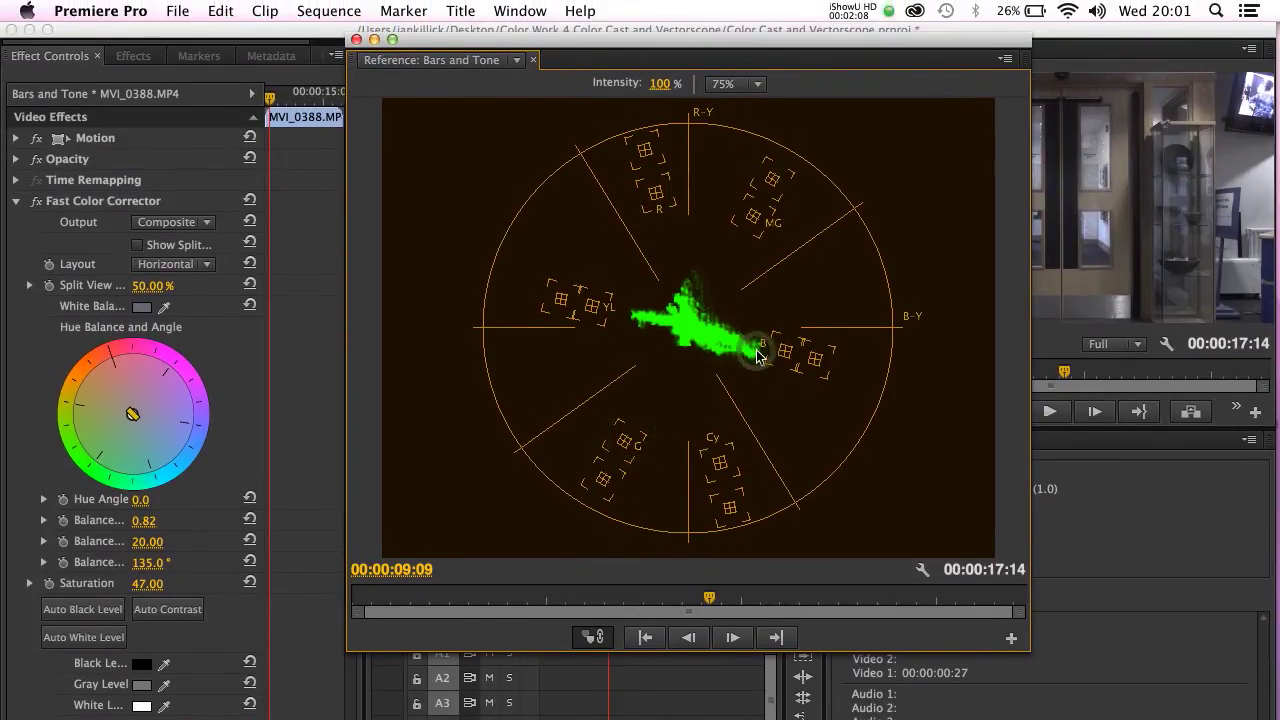
left_click(744, 222)
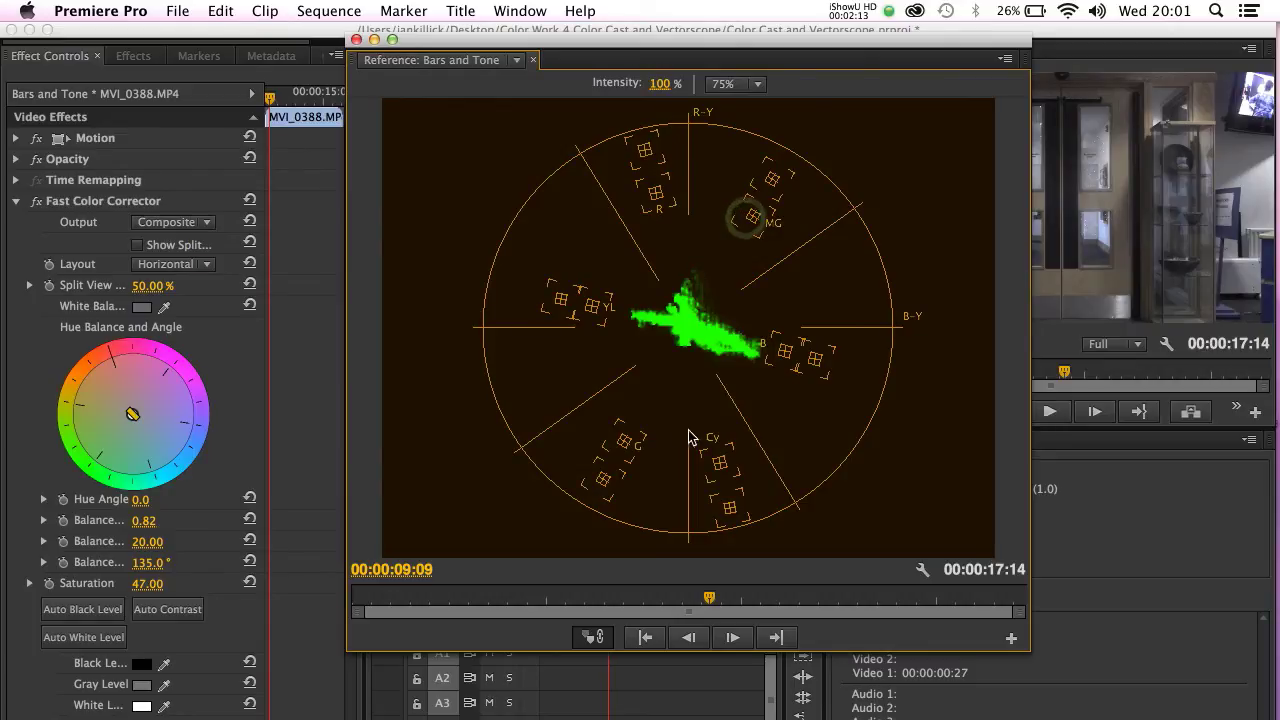
left_click(710, 410)
left_click(604, 287)
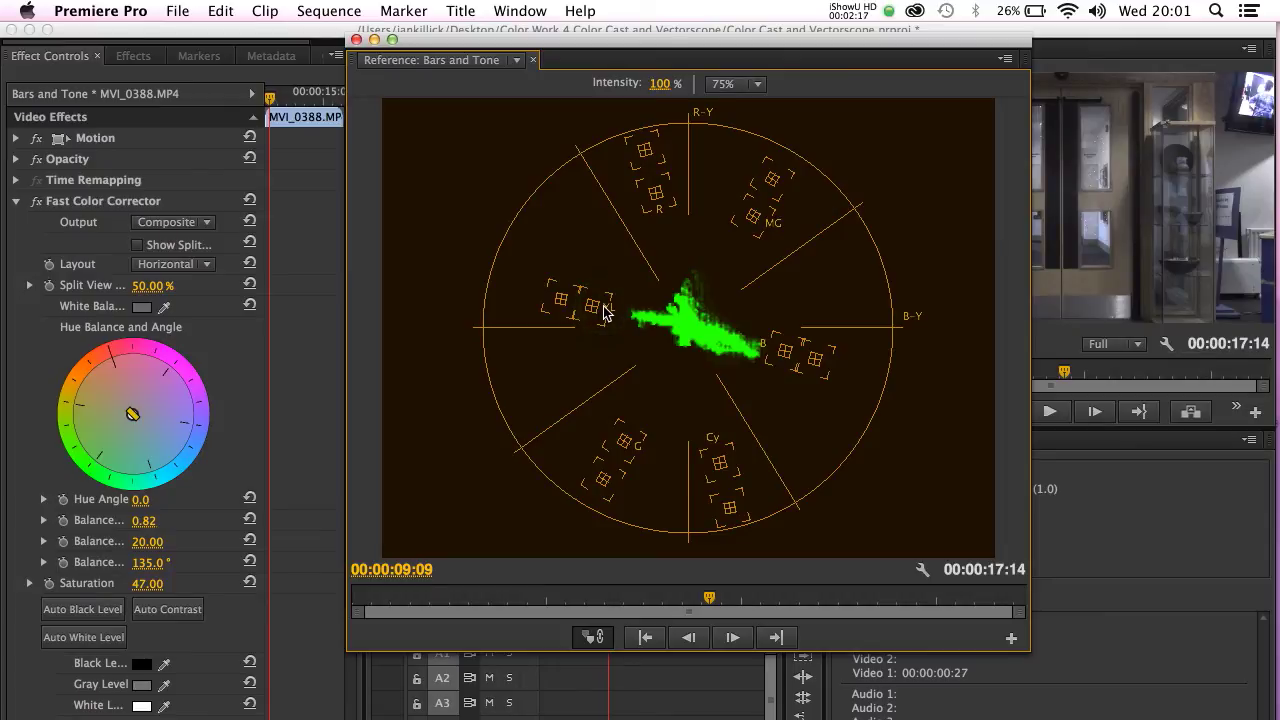
left_click(655, 192)
left_click(775, 183)
left_click(787, 352)
left_click(720, 428)
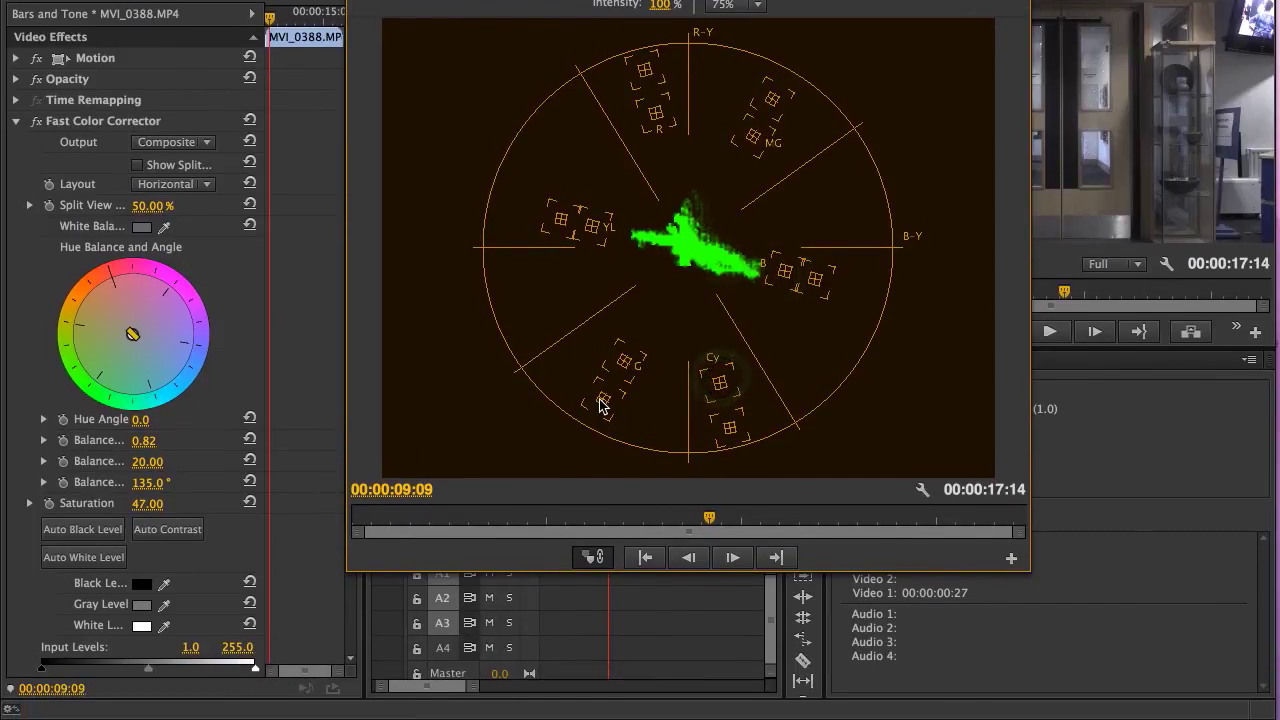
left_click(600, 446)
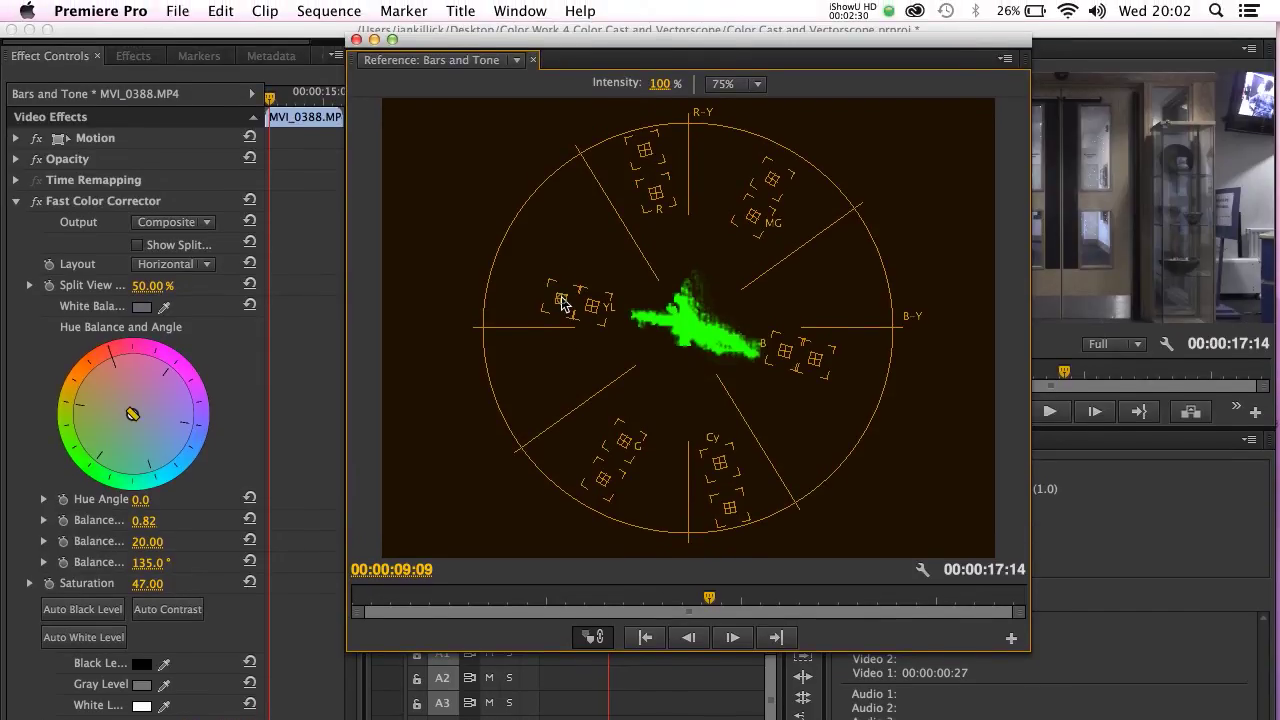
left_click(562, 220)
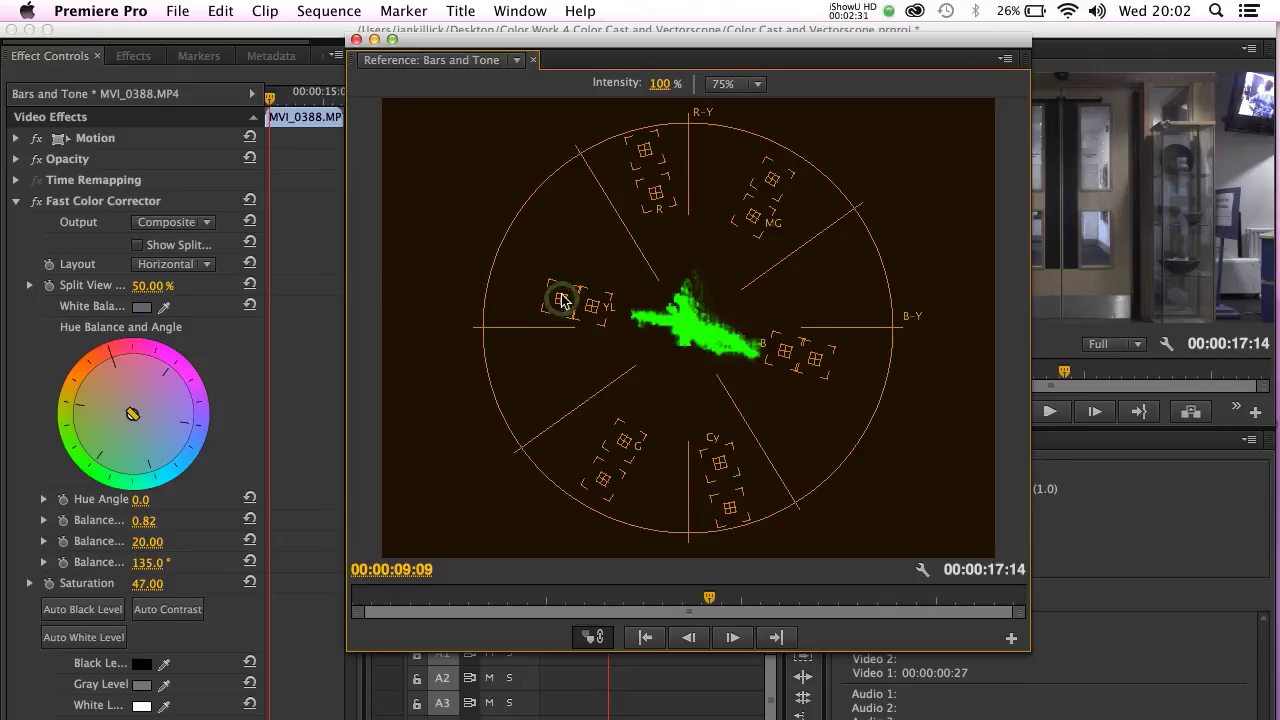
left_click(643, 150)
left_click(772, 179)
left_click(815, 358)
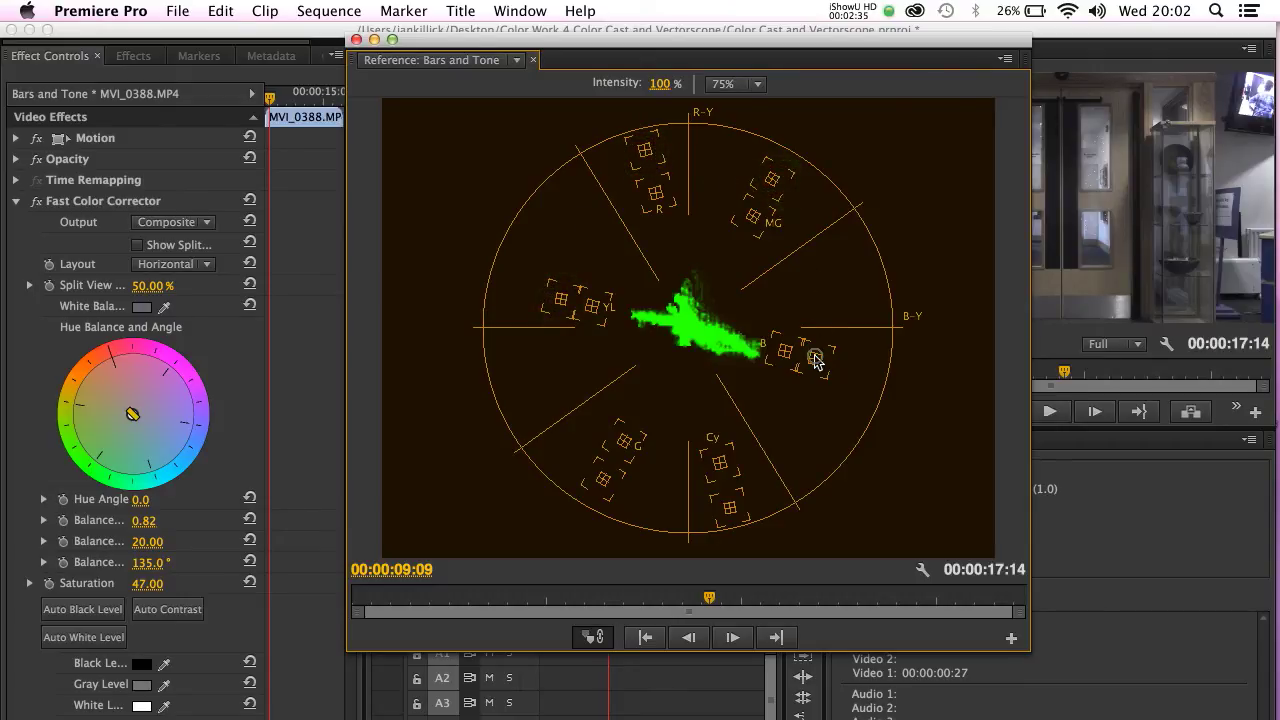
left_click(730, 509)
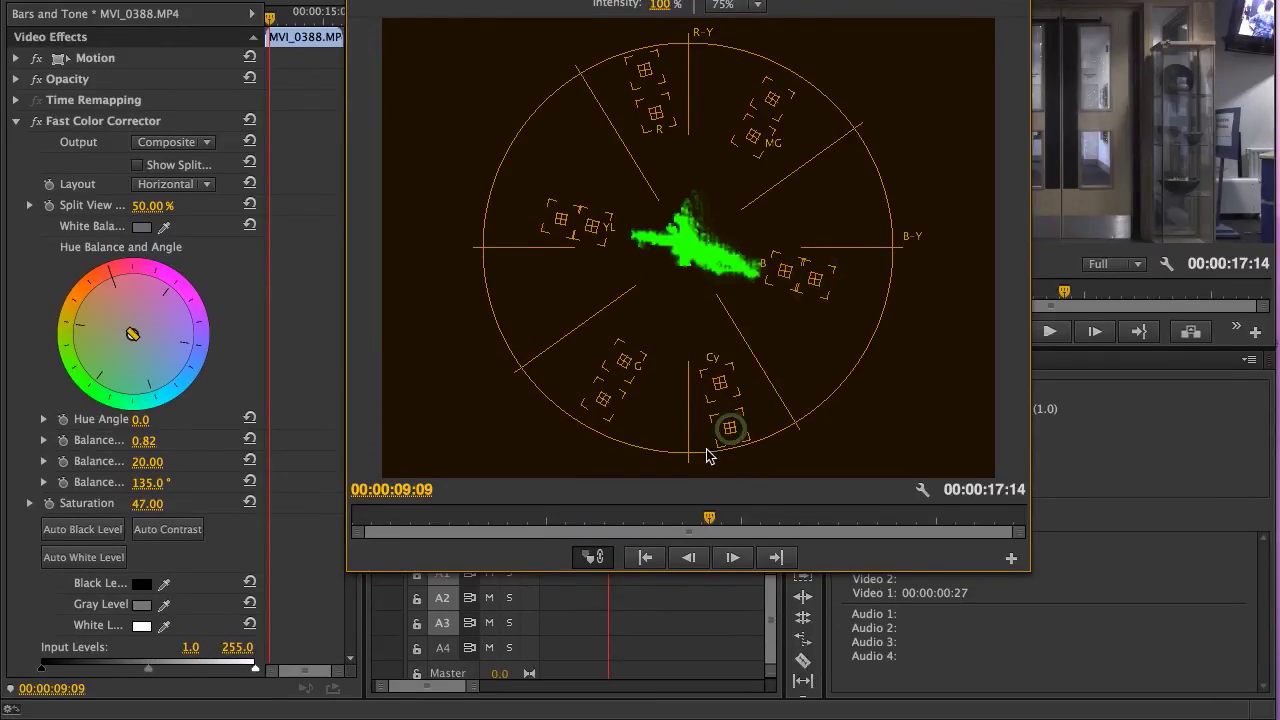
left_click(600, 405)
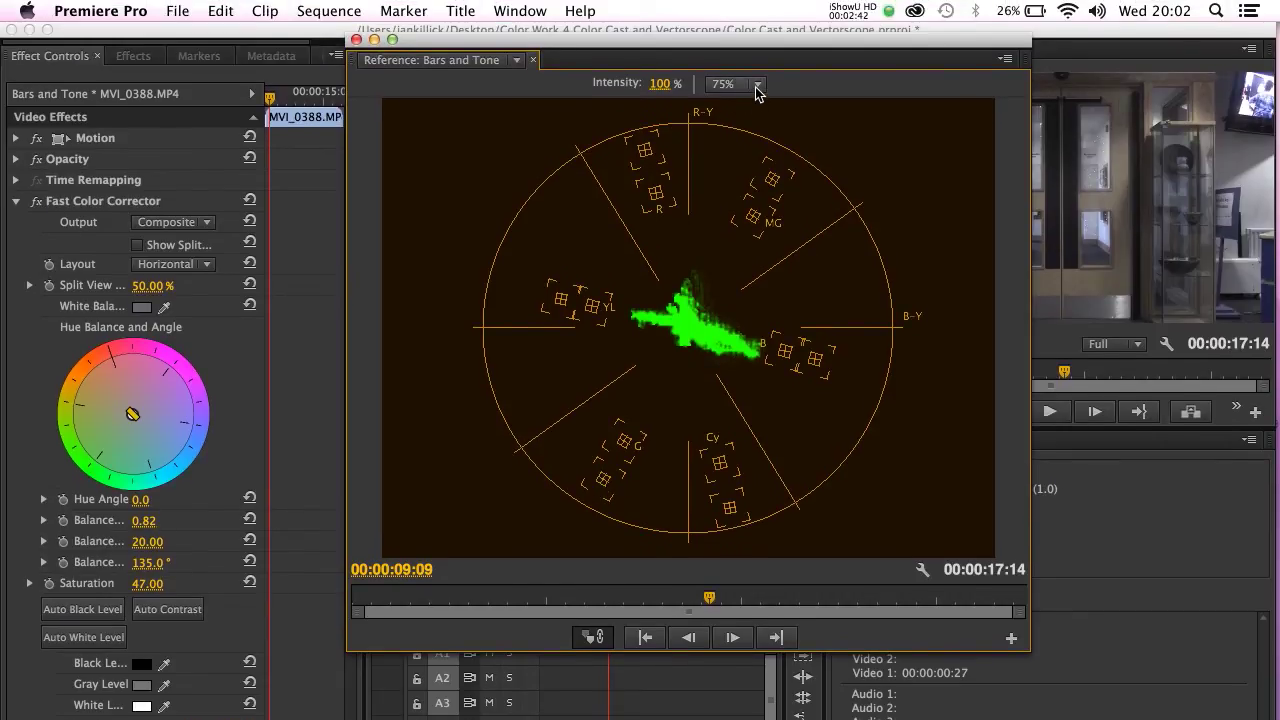
left_click(757, 86)
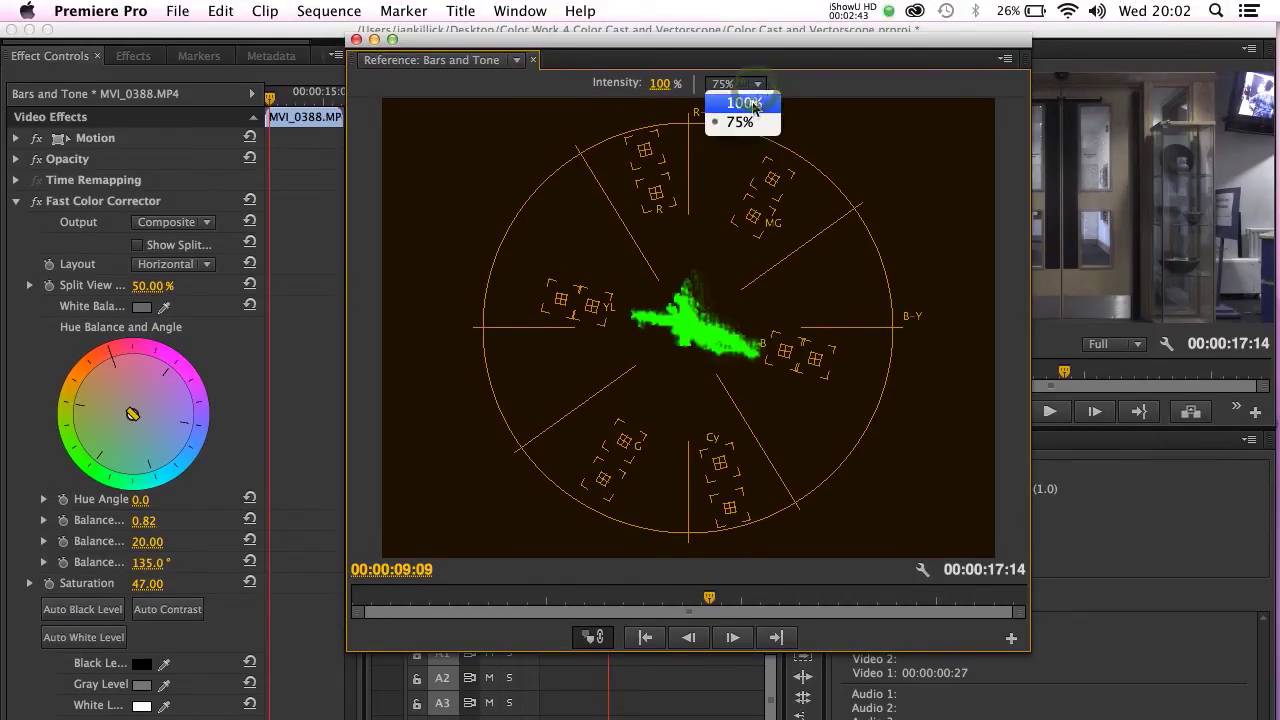
left_click(740, 102)
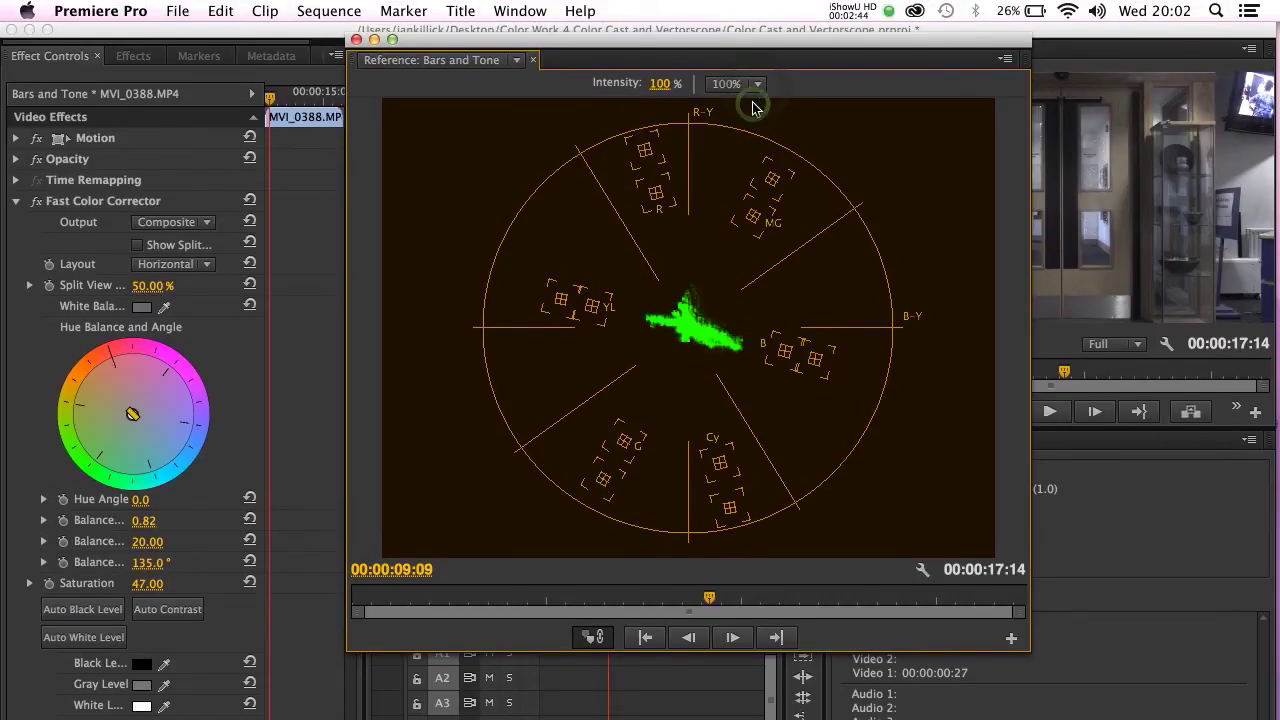
left_click(819, 362)
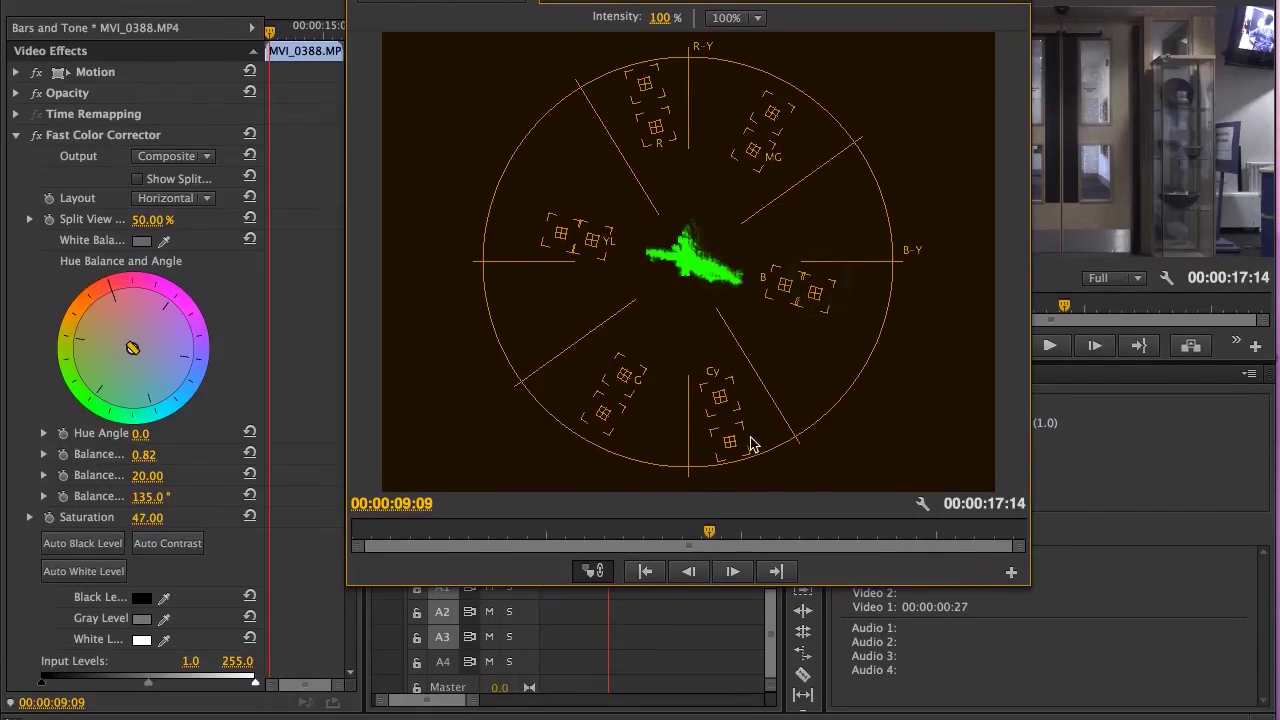
left_click(732, 497)
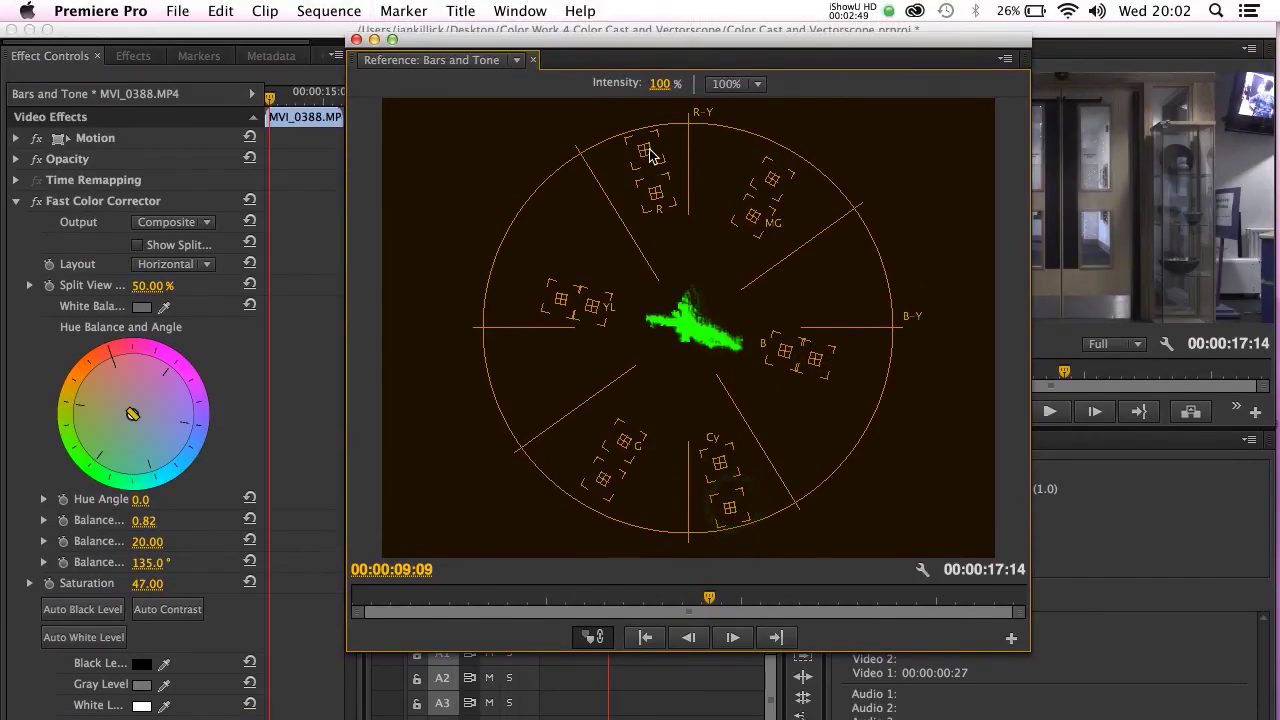
left_click(647, 84)
left_click(753, 220)
left_click(777, 344)
left_click(630, 436)
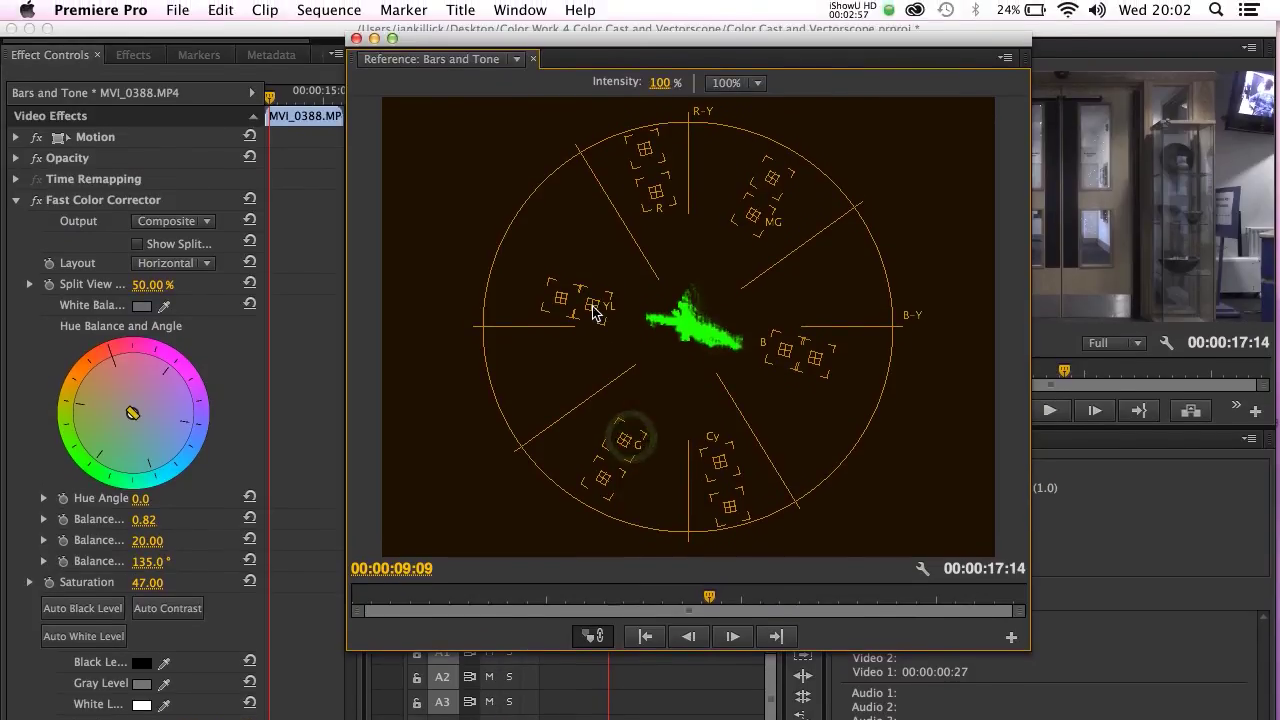
left_click(593, 250)
left_click(729, 82)
left_click(739, 124)
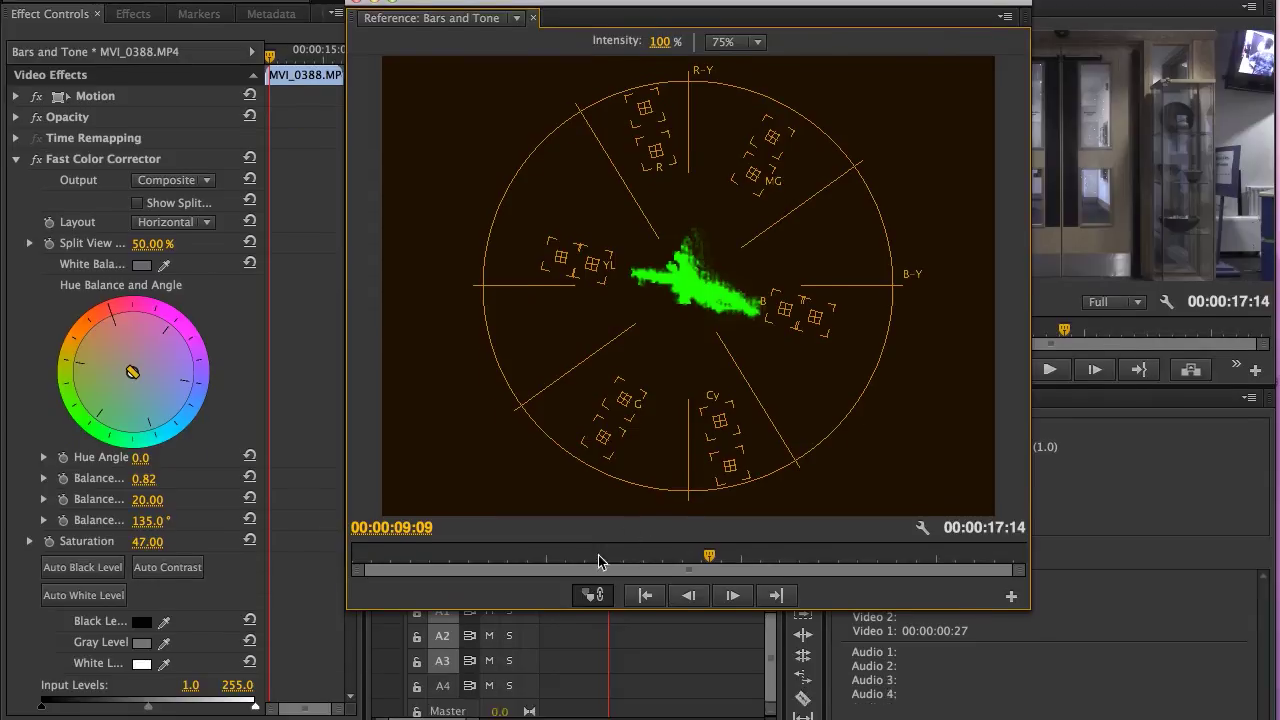
Jump to 00:00:05:34 on MVI_0387.MP4 and shrink the floating vectorscope, moving it slightly up-left.
left_click(573, 595)
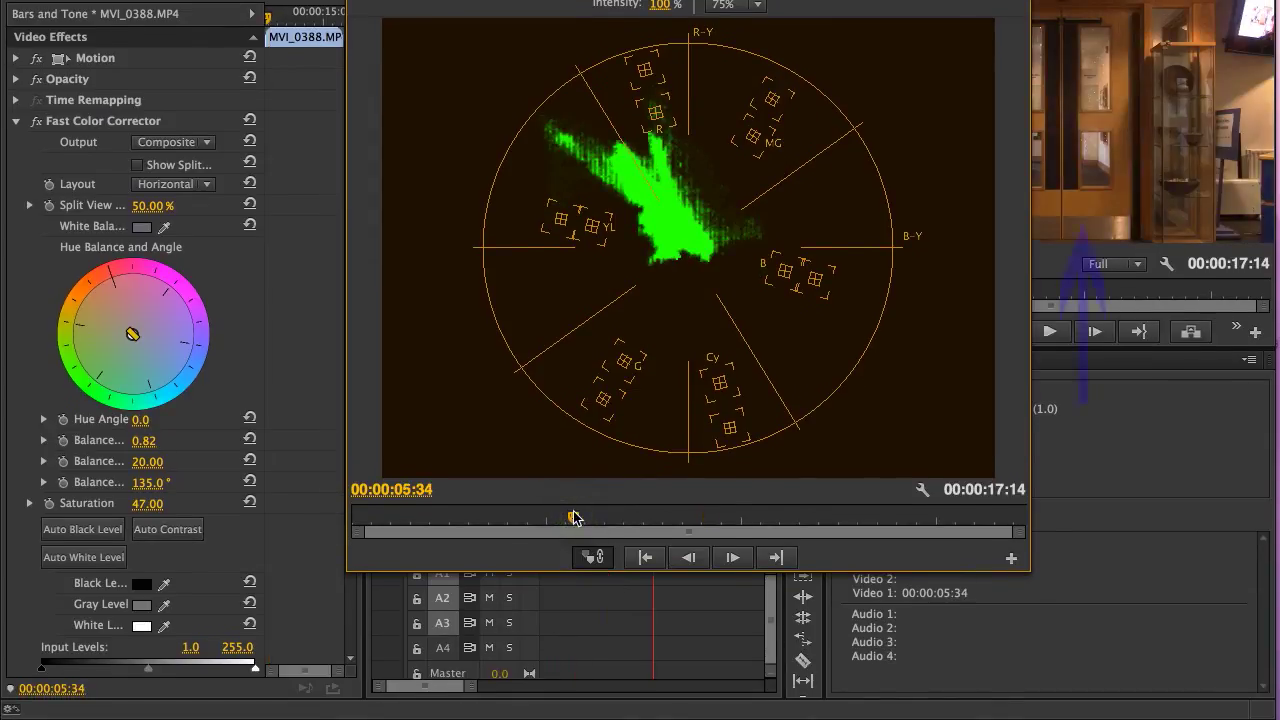
left_click_drag(1024, 560, 886, 462)
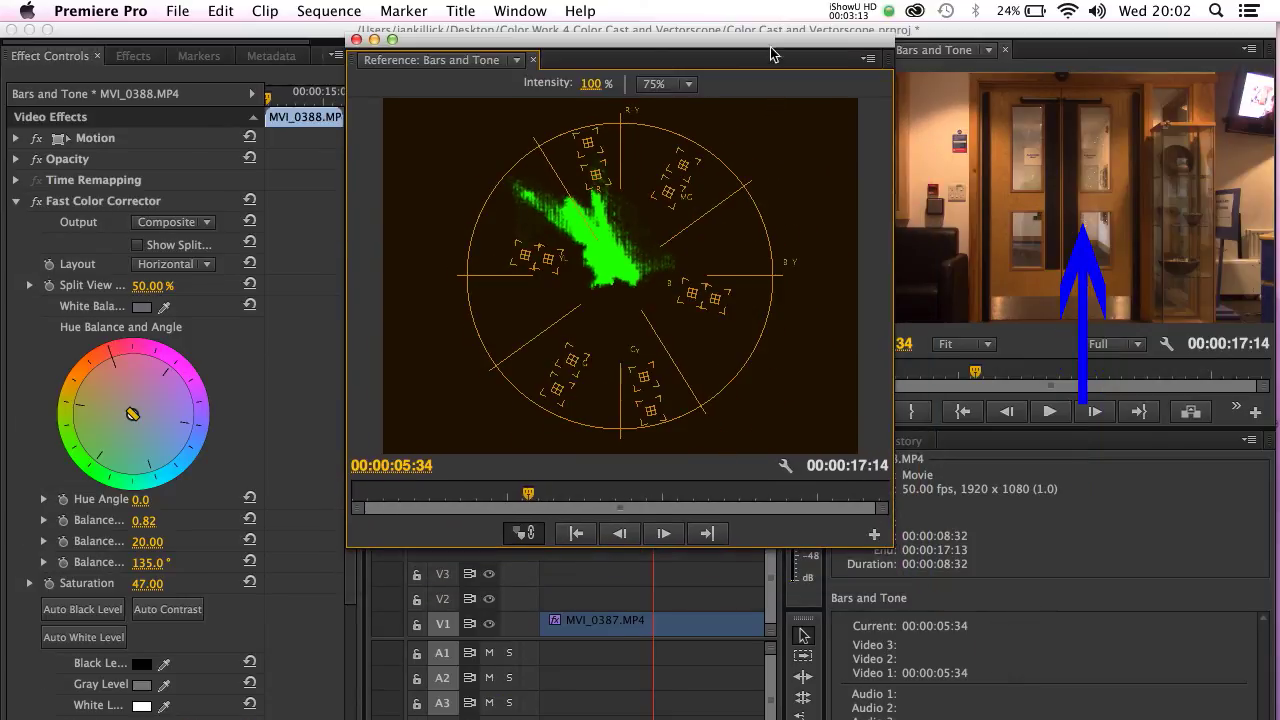
left_click_drag(770, 43, 735, 33)
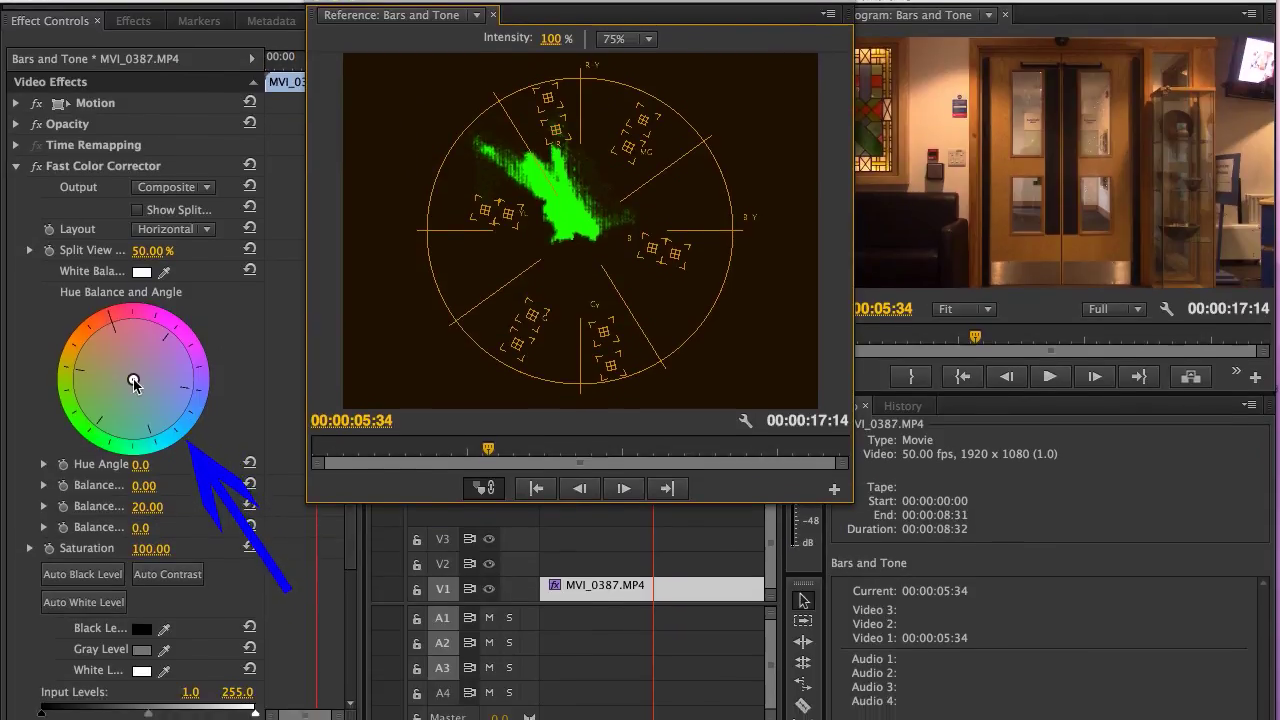
Shift the Hue Balance wheel toward blue, reaching balance 49.19 at 45.0° to neutralise the orange.
left_click_drag(135, 418, 142, 426)
mouse_move(143, 368)
left_mouse_down()
mouse_move(150, 380)
mouse_move(145, 352)
mouse_move(153, 362)
left_mouse_up()
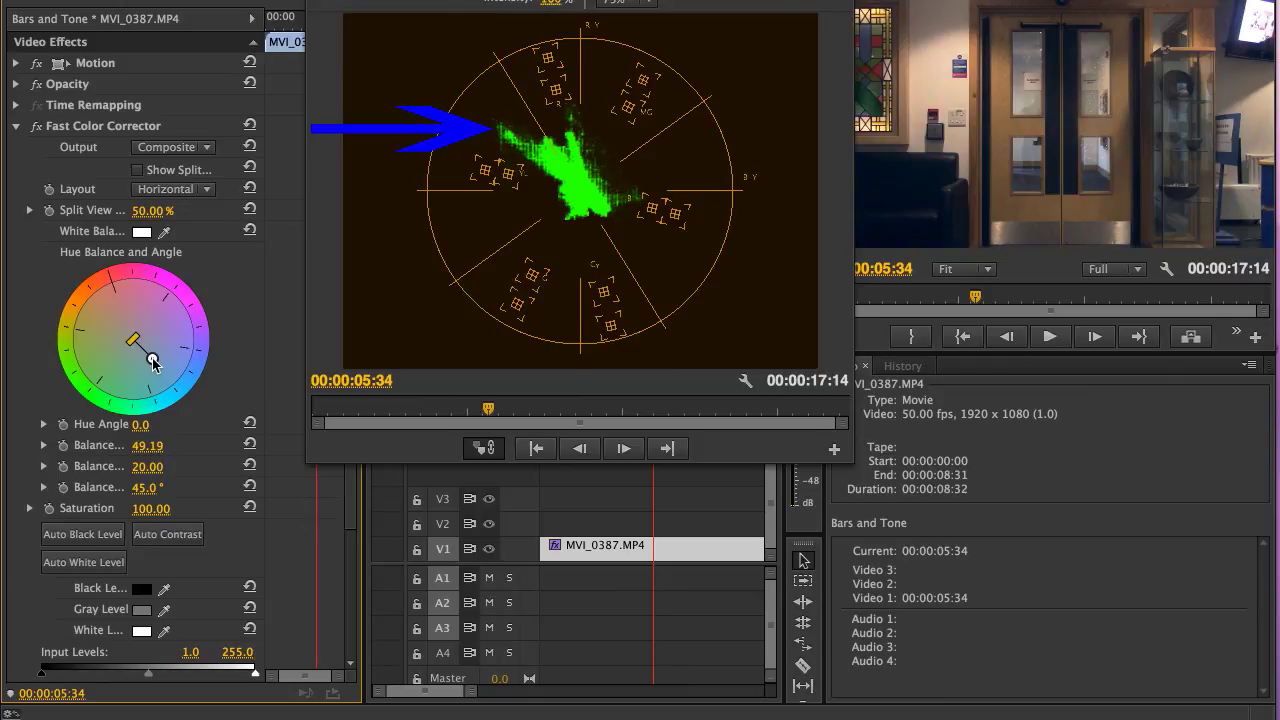